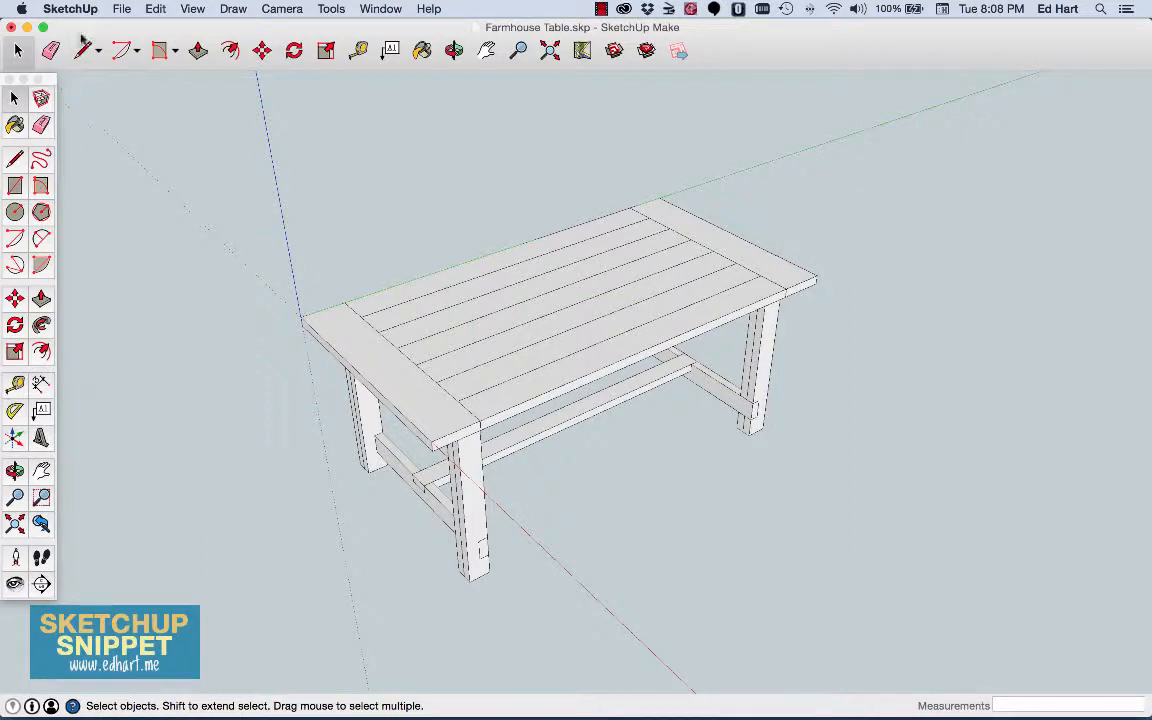
left_click(192, 9)
mouse_move(203, 30)
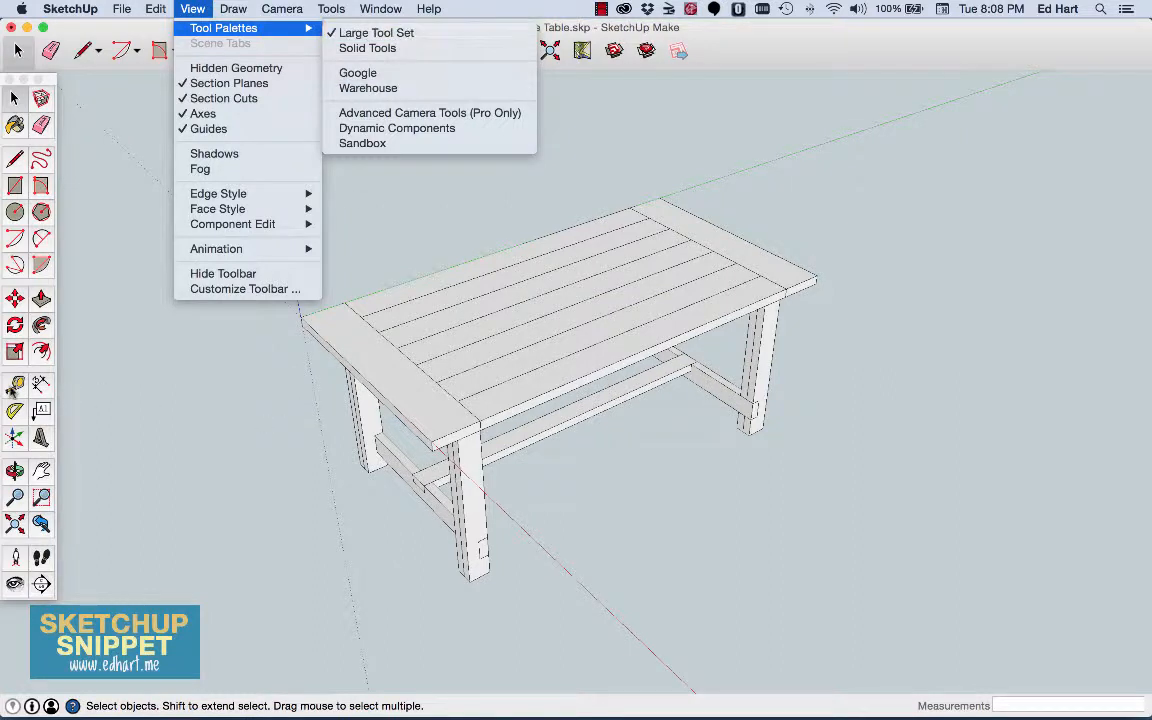
left_click(144, 387)
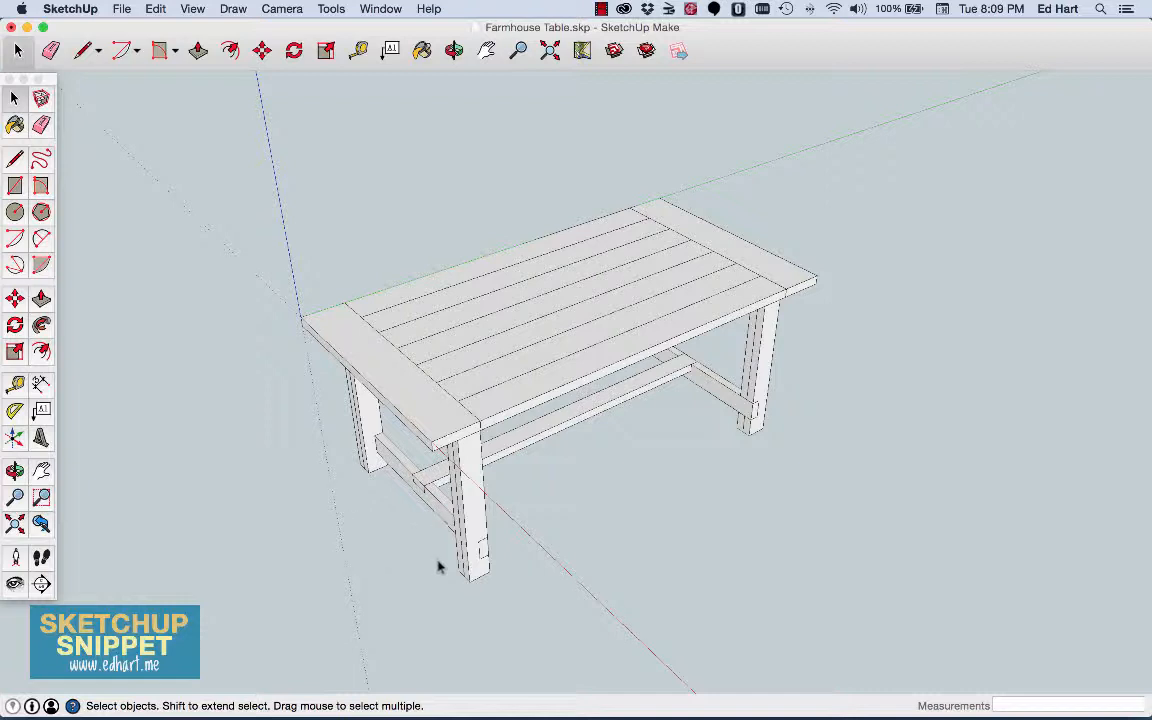
- Measure the tabletop's width along its near end and its length along the long side with the Tape Measure
left_click(20, 384)
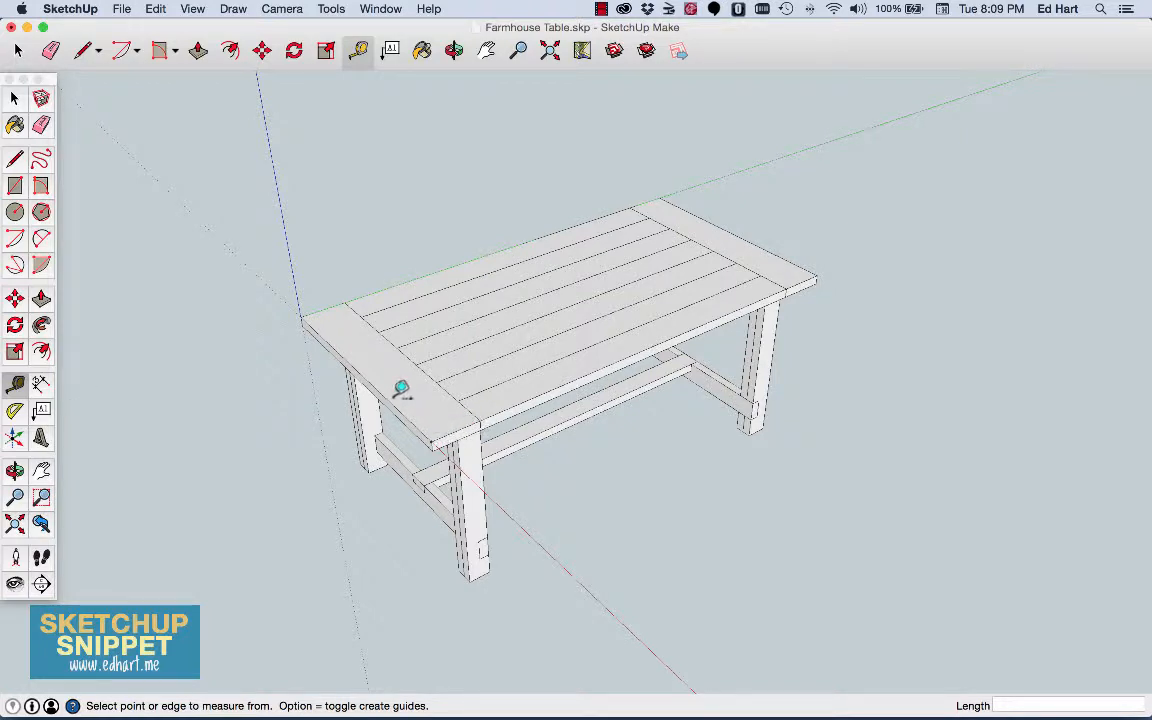
left_click(303, 316)
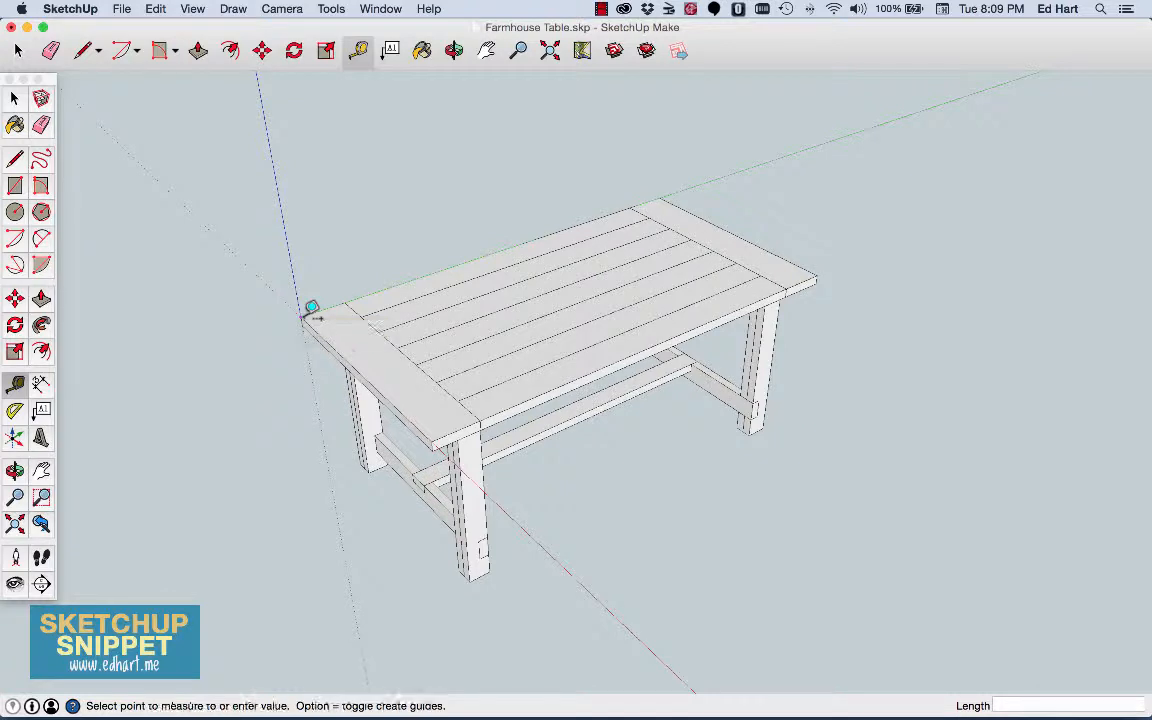
left_click(437, 433)
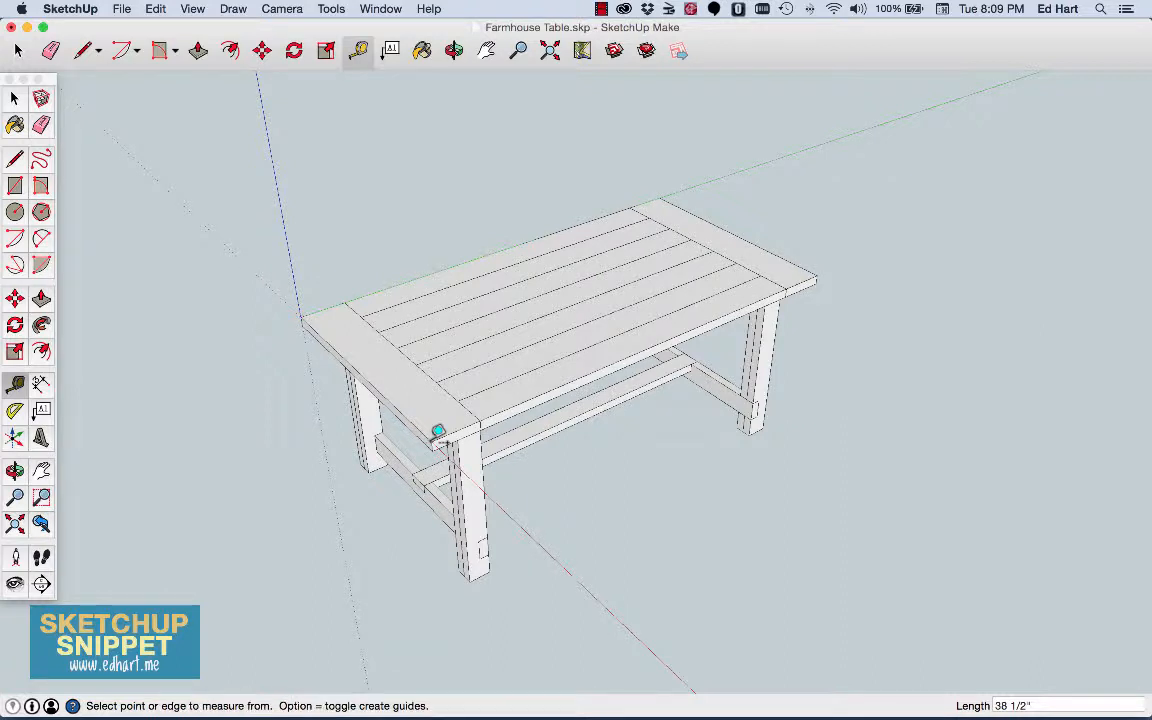
left_click(439, 432)
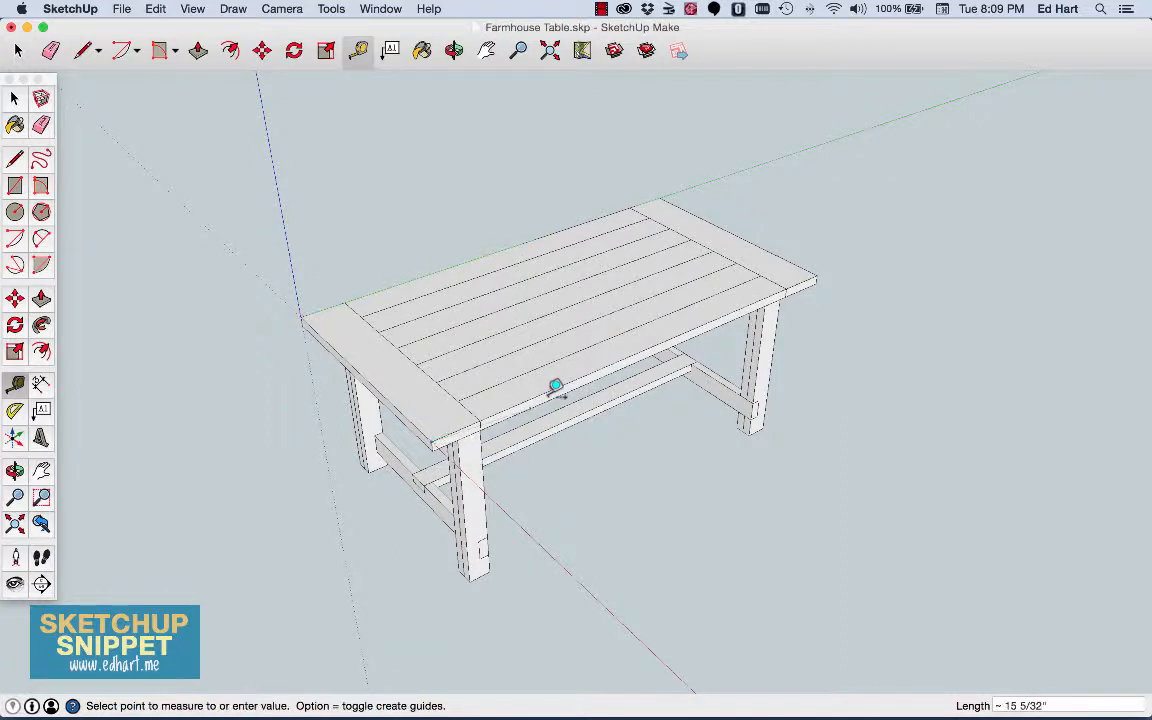
left_click(823, 268)
- Add two vertical guides on the front leg's face, offset 2" and 1" from the leg's long edge
scroll(497, 540, "up", 5)
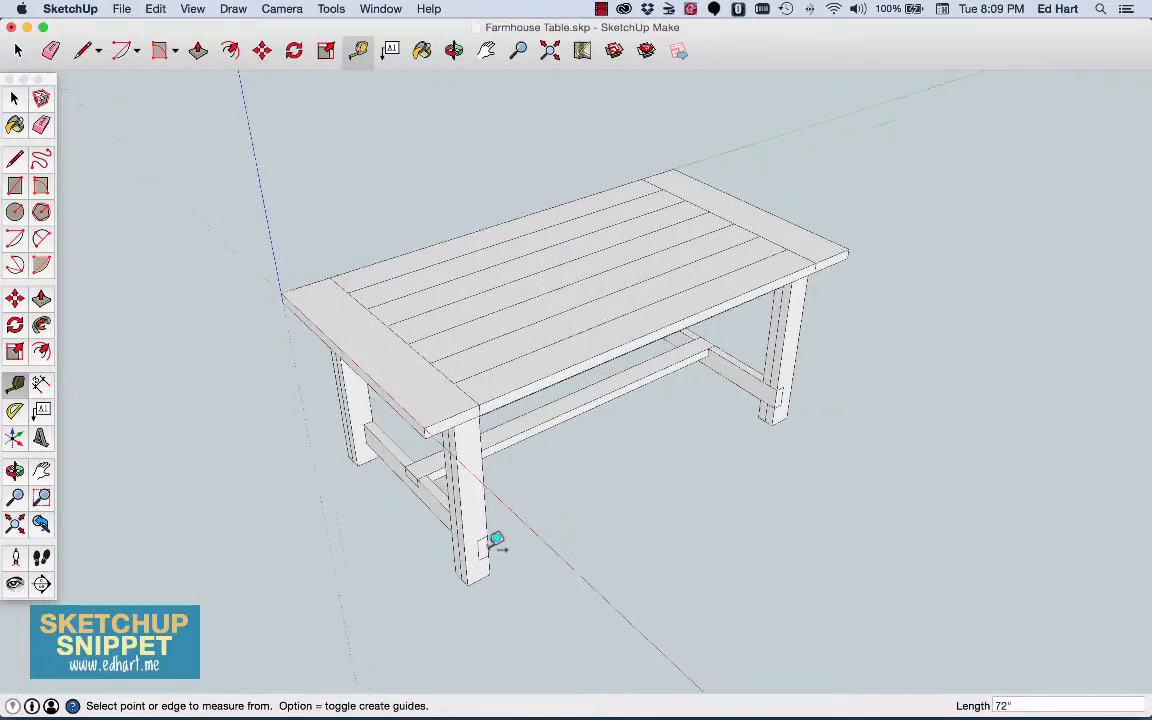
scroll(497, 540, "up", 5)
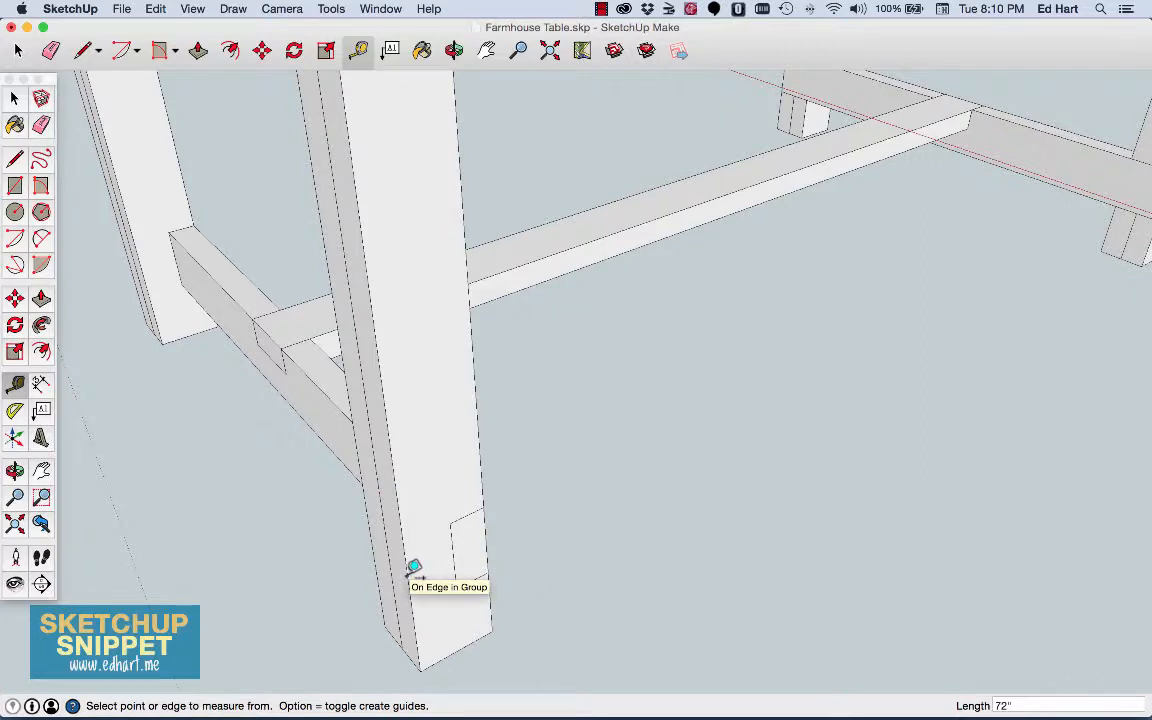
left_click(414, 567)
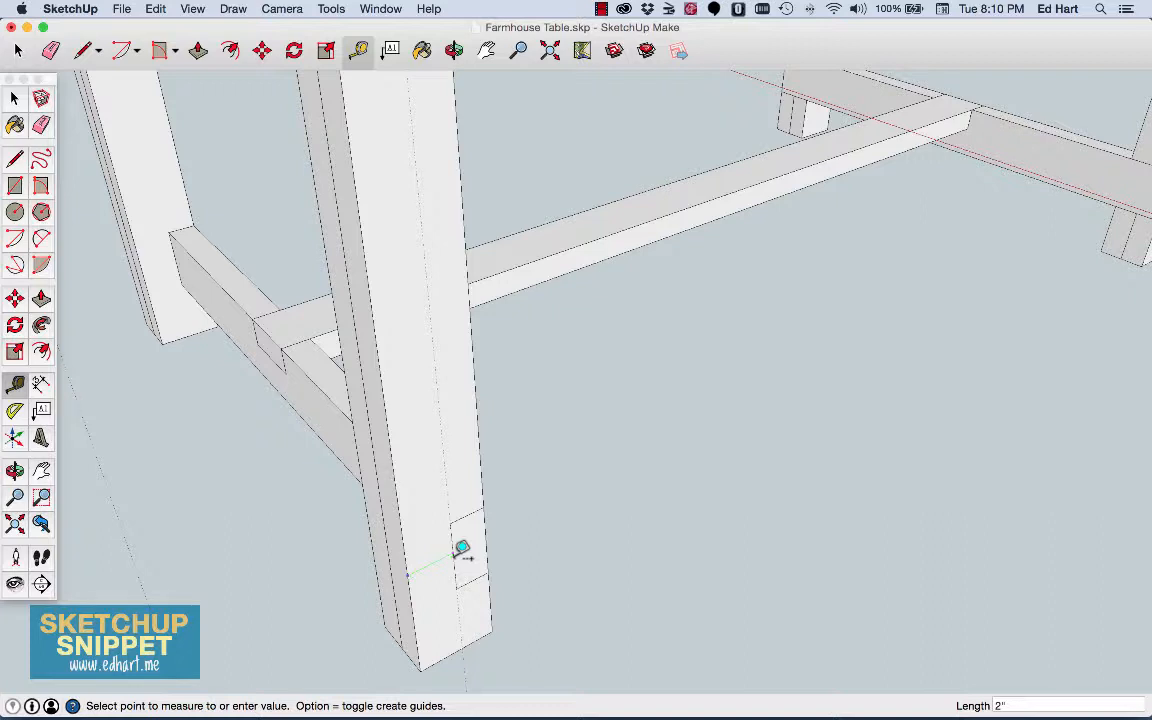
left_click(462, 549)
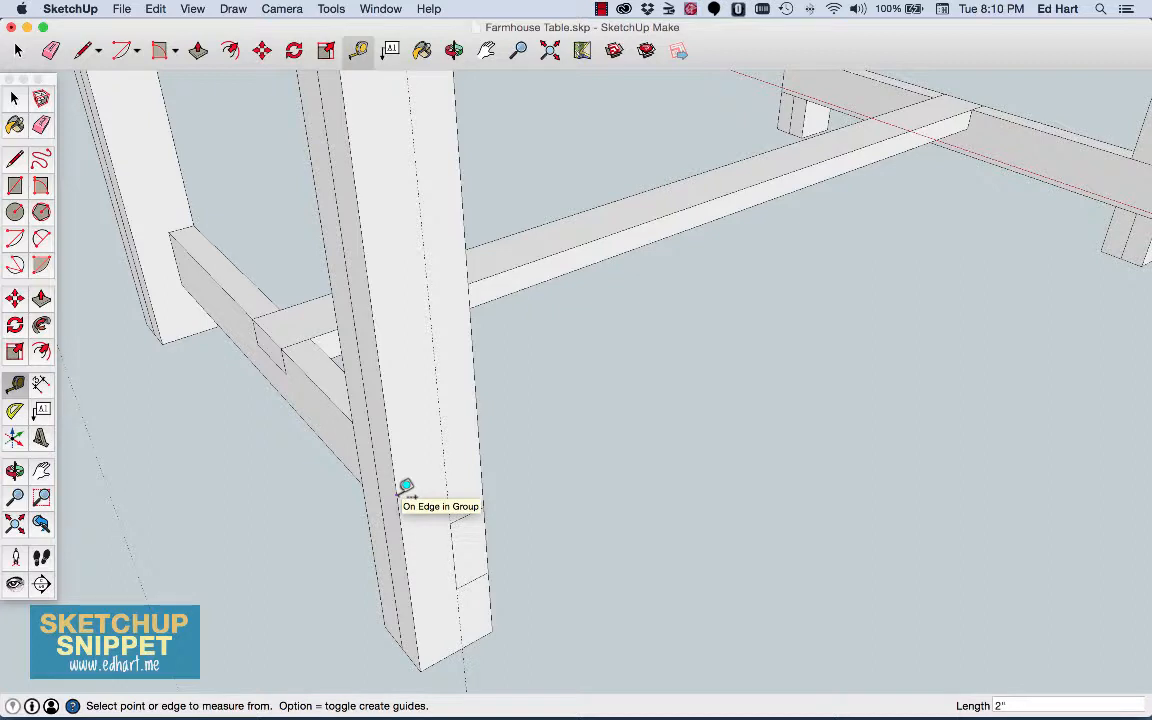
left_click(406, 487)
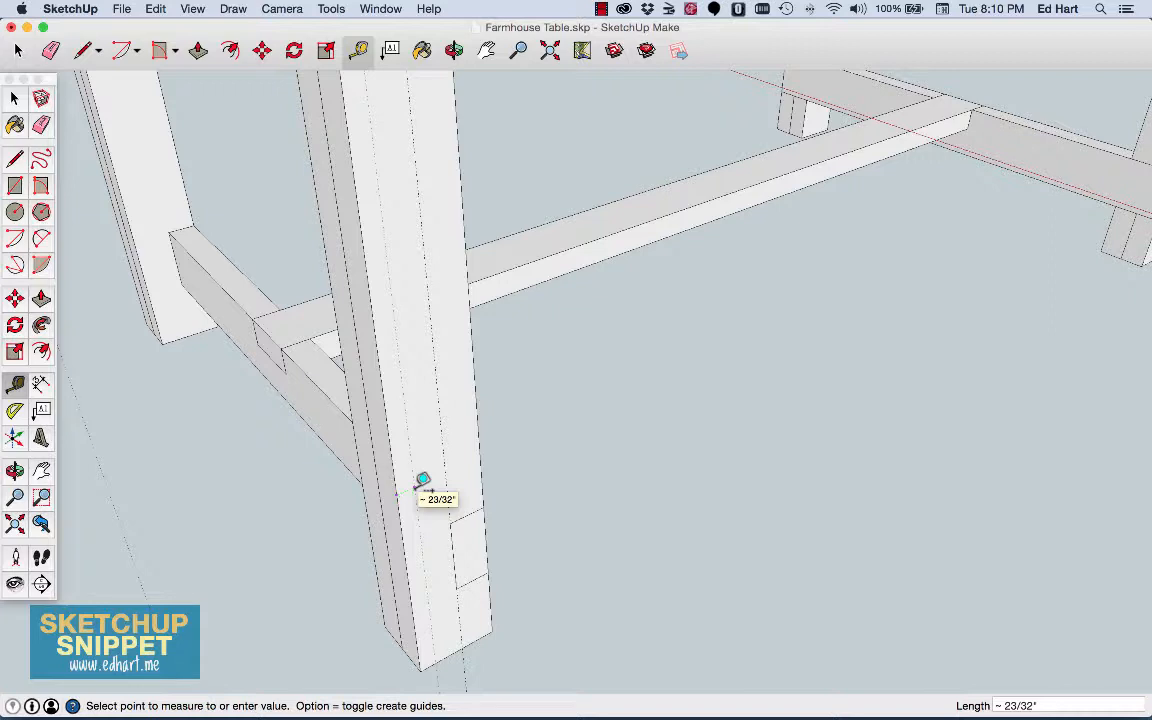
type("1")
key("Return")
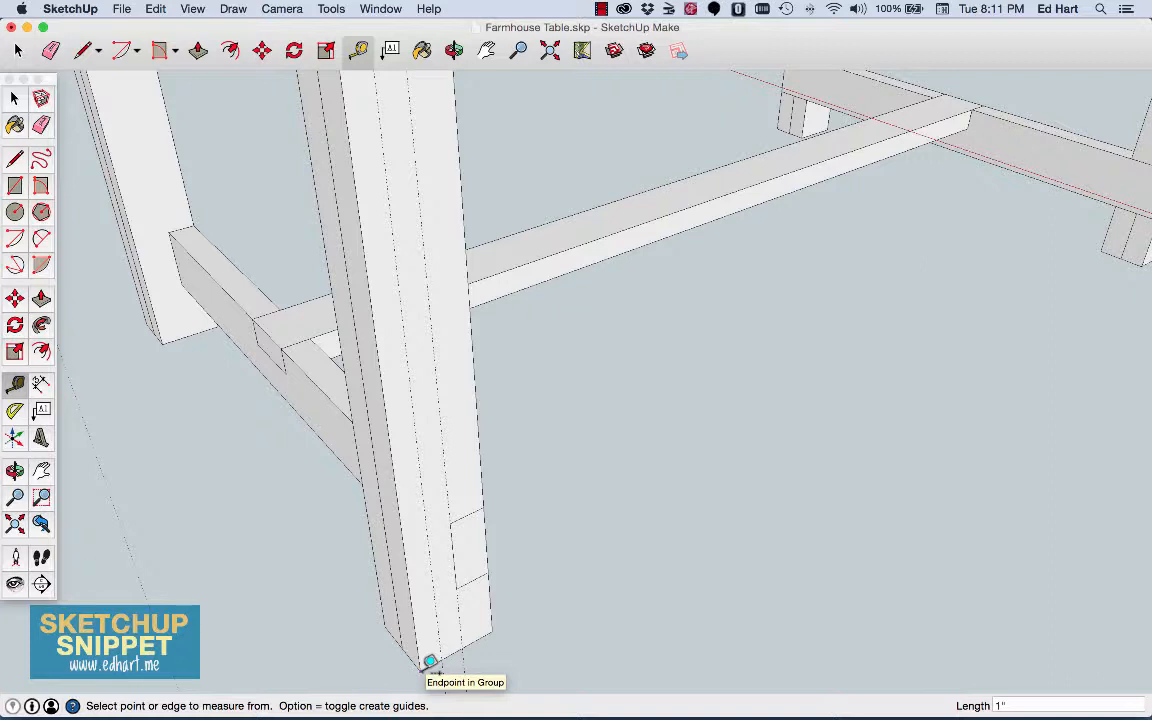
- Measure across the front leg's face from its bottom corner and from a point on its long edge
left_click(430, 661)
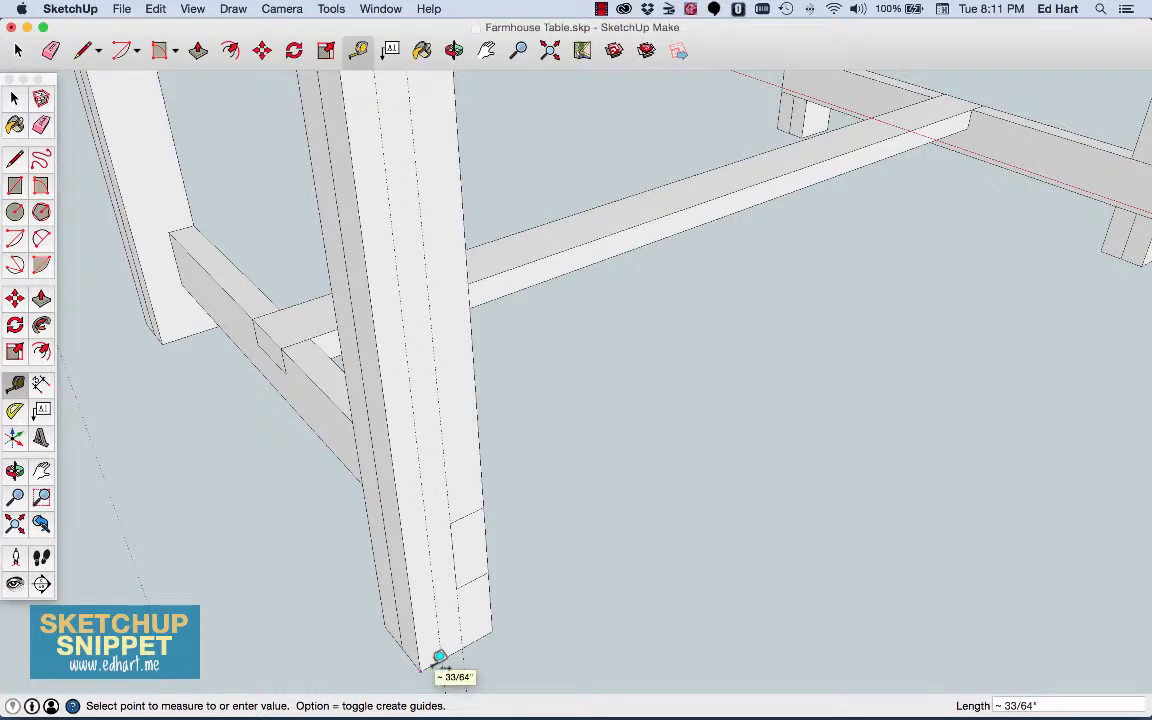
left_click(440, 657)
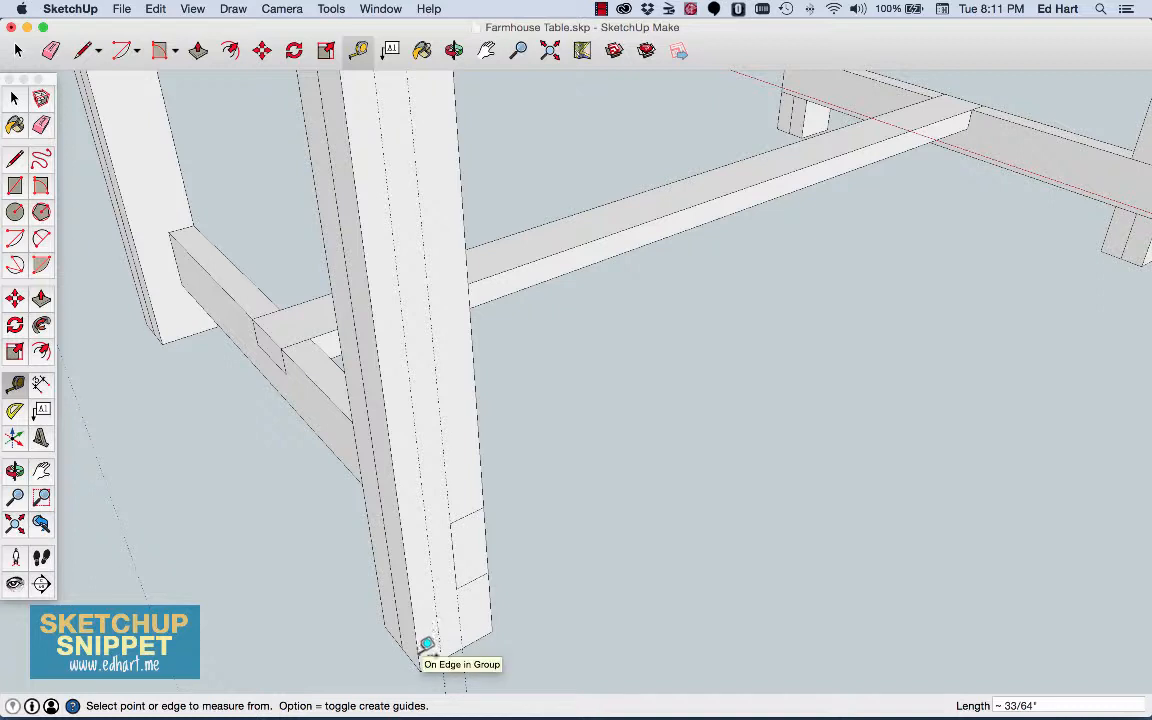
left_click(426, 632)
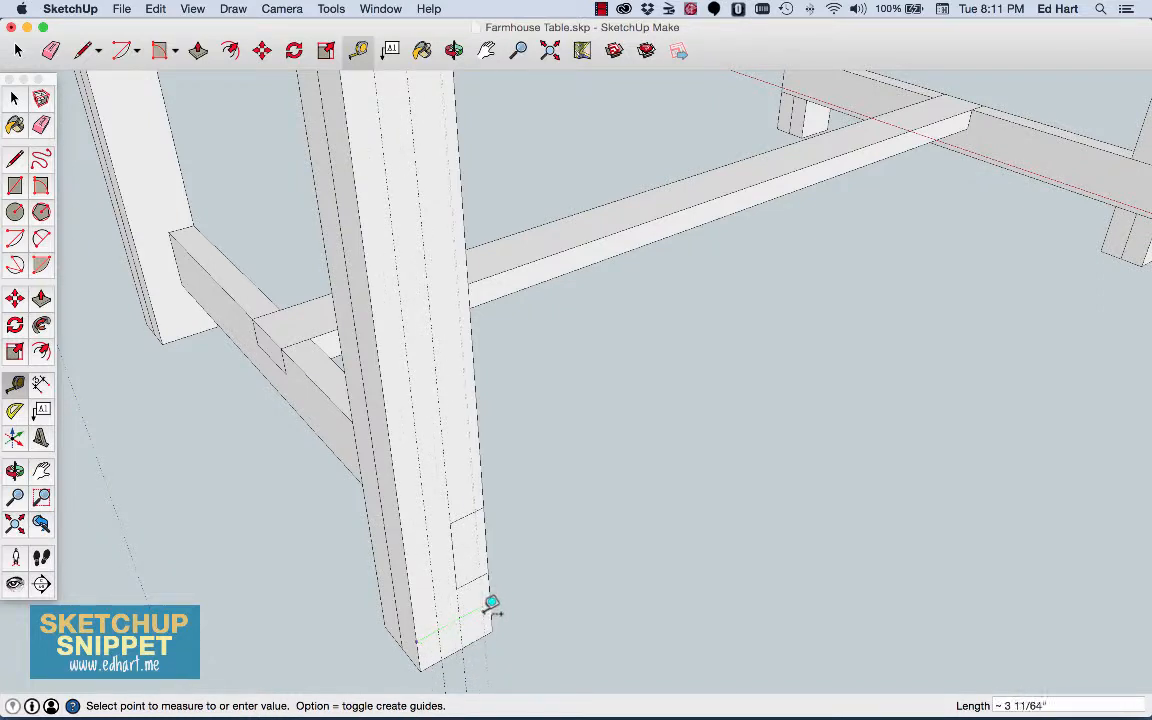
left_click(432, 621)
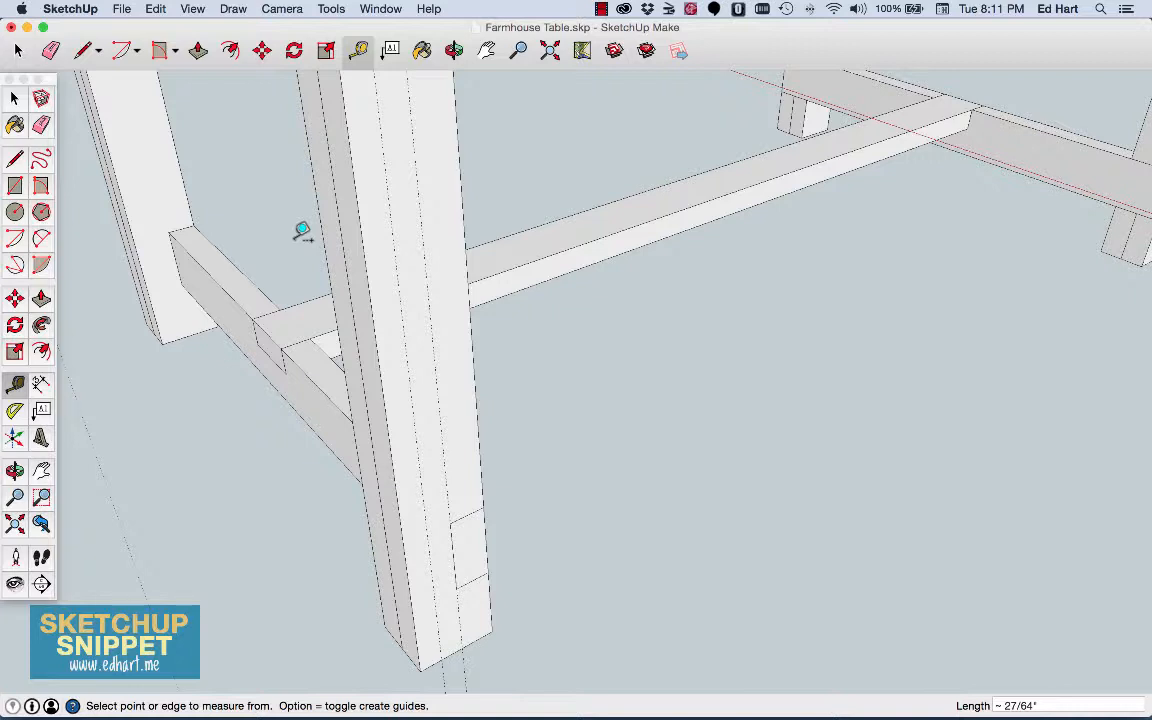
- Delete all guides from the model
left_click(147, 9)
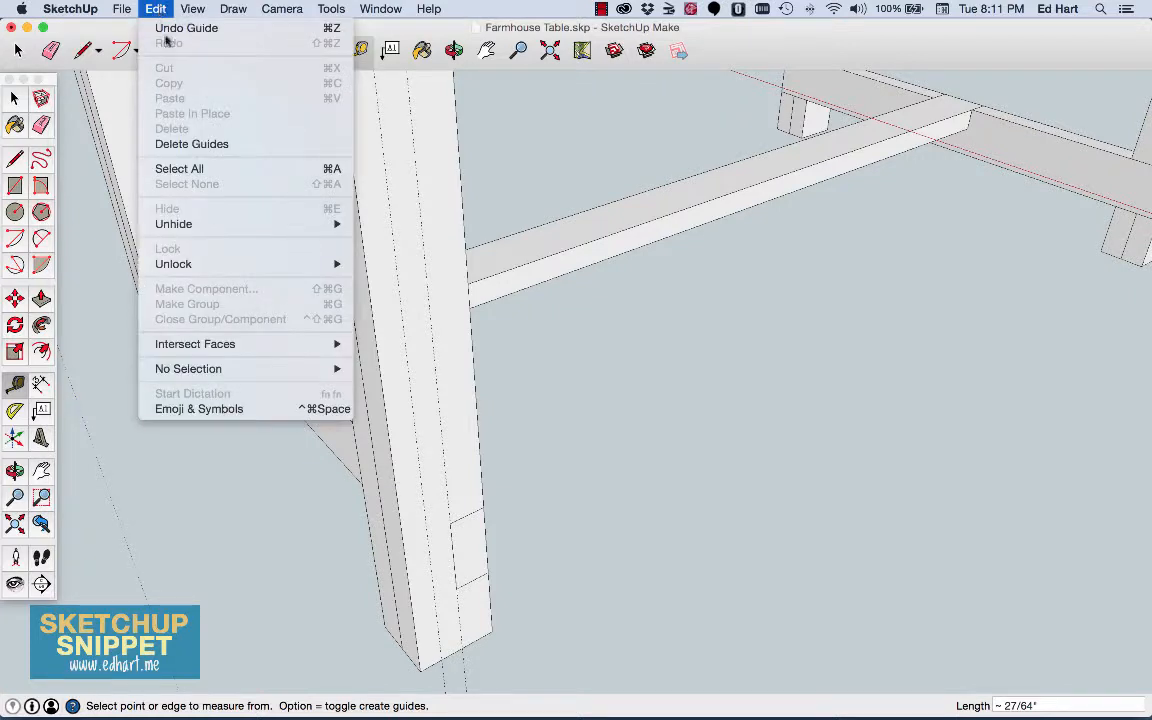
left_click(192, 146)
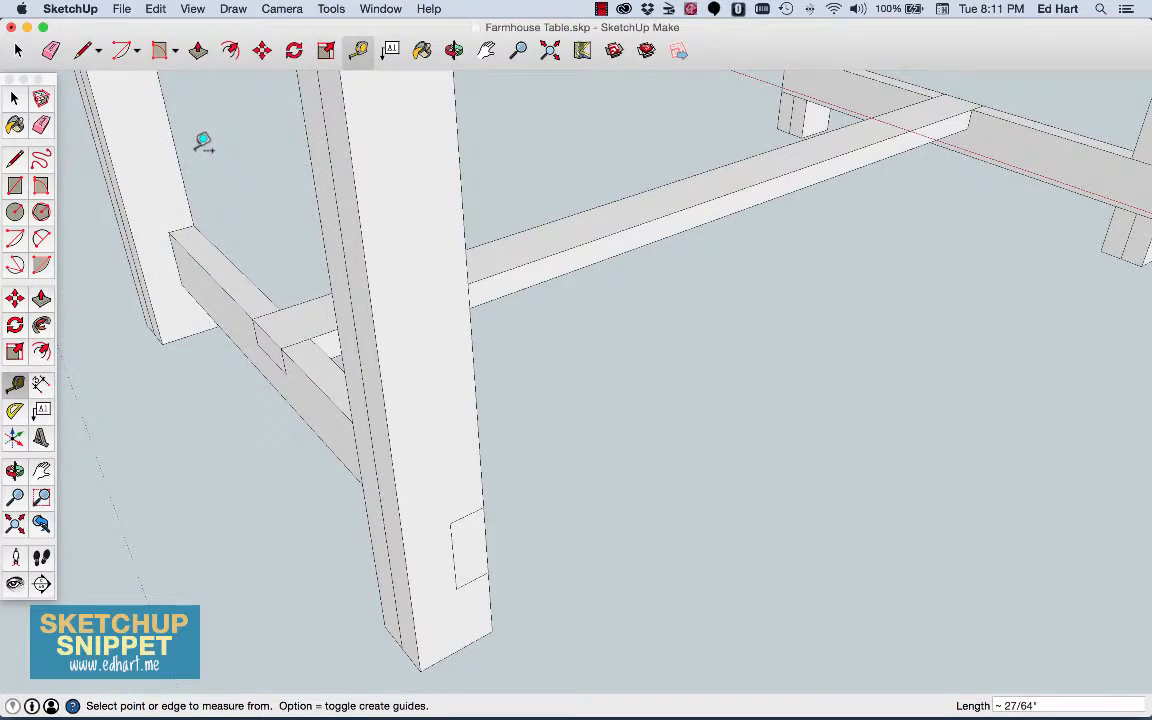
left_click(550, 50)
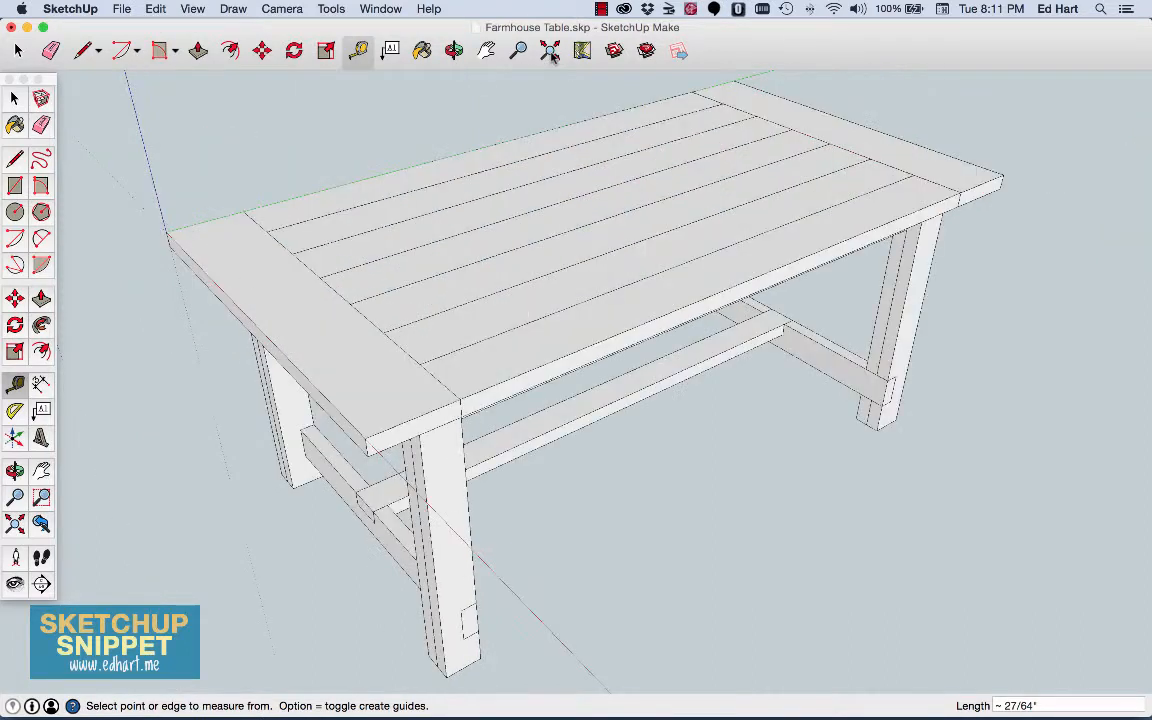
- Add a linear dimension along the tabletop's back long edge, placed above the table
left_click(41, 384)
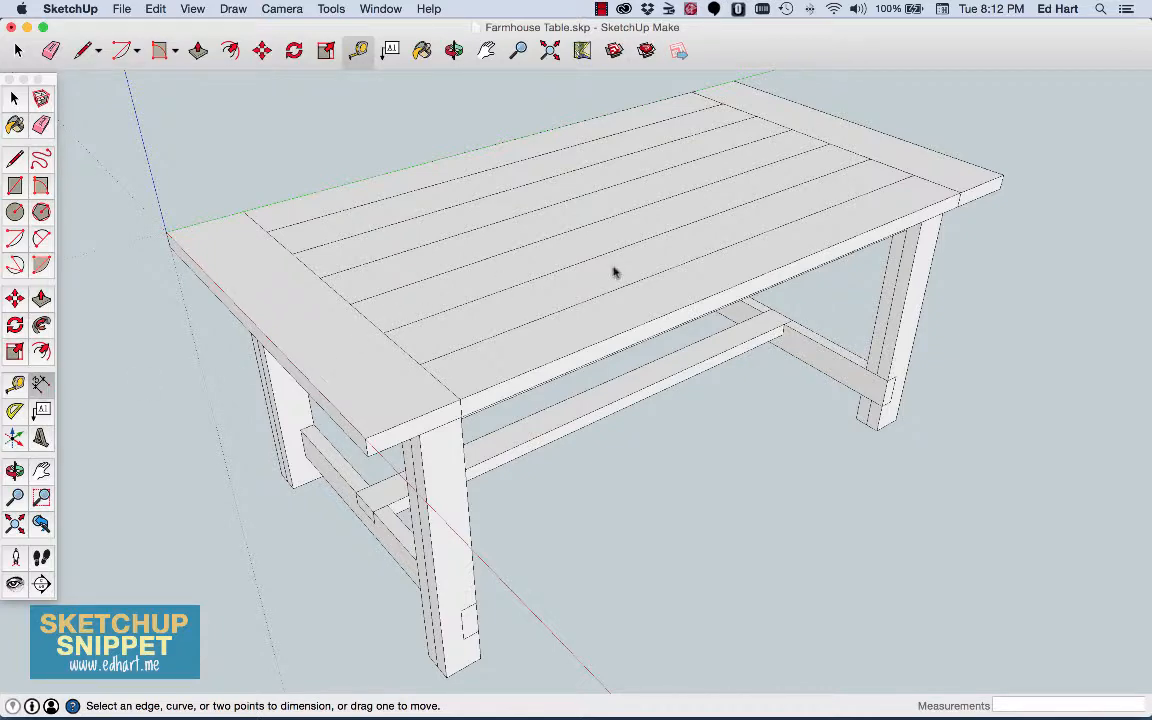
scroll(617, 270, "down", 6)
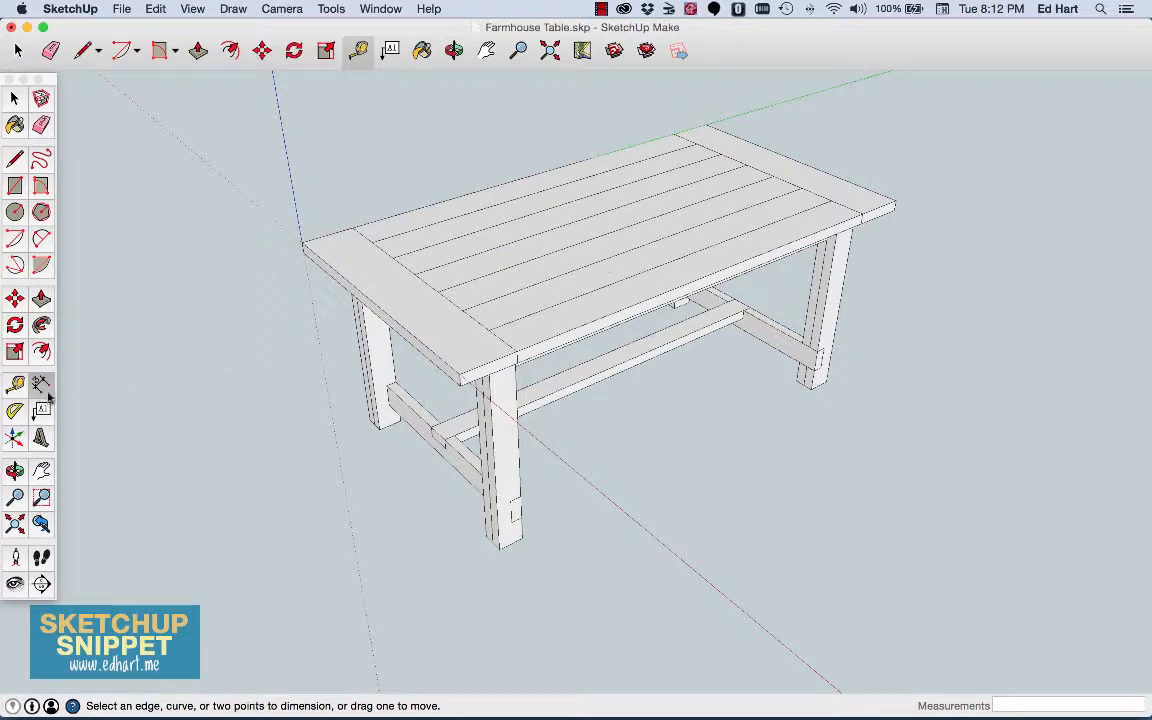
left_click(304, 247)
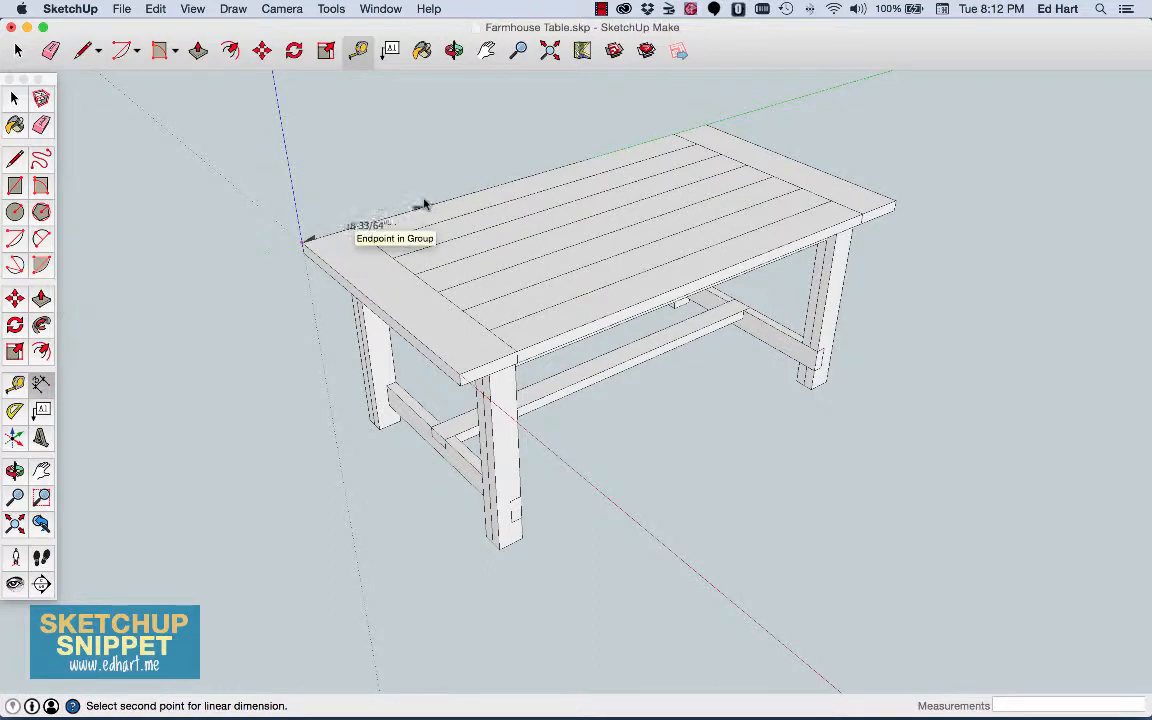
left_click(705, 128)
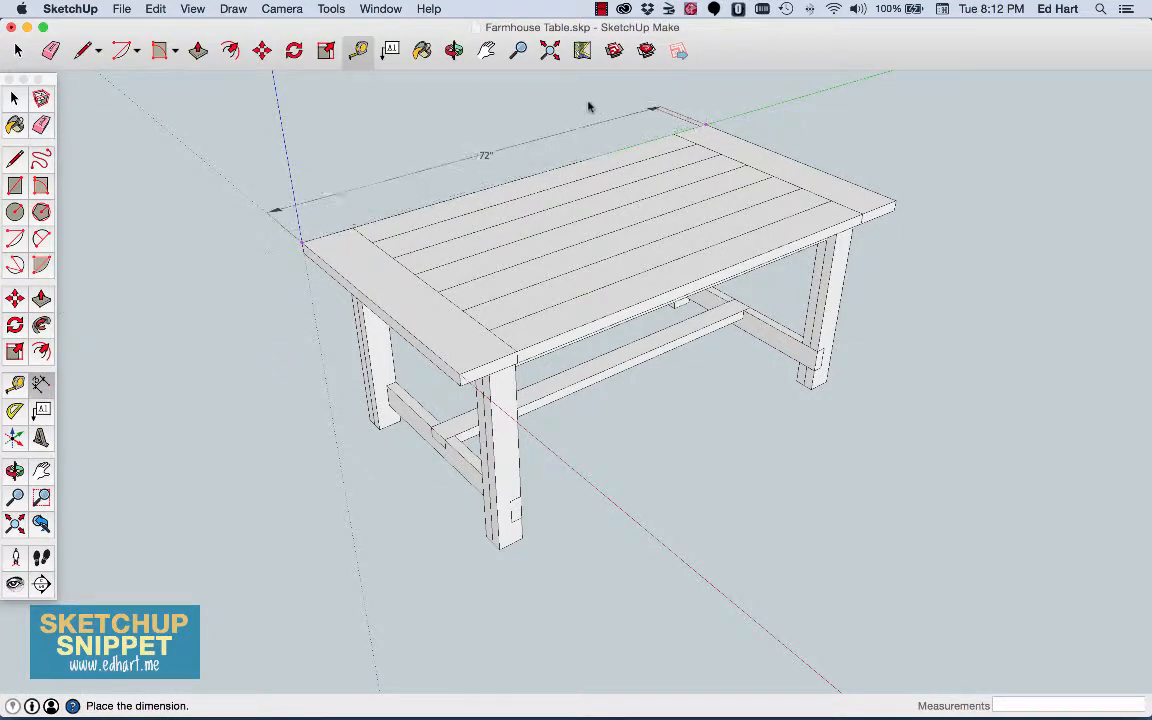
left_click(711, 95)
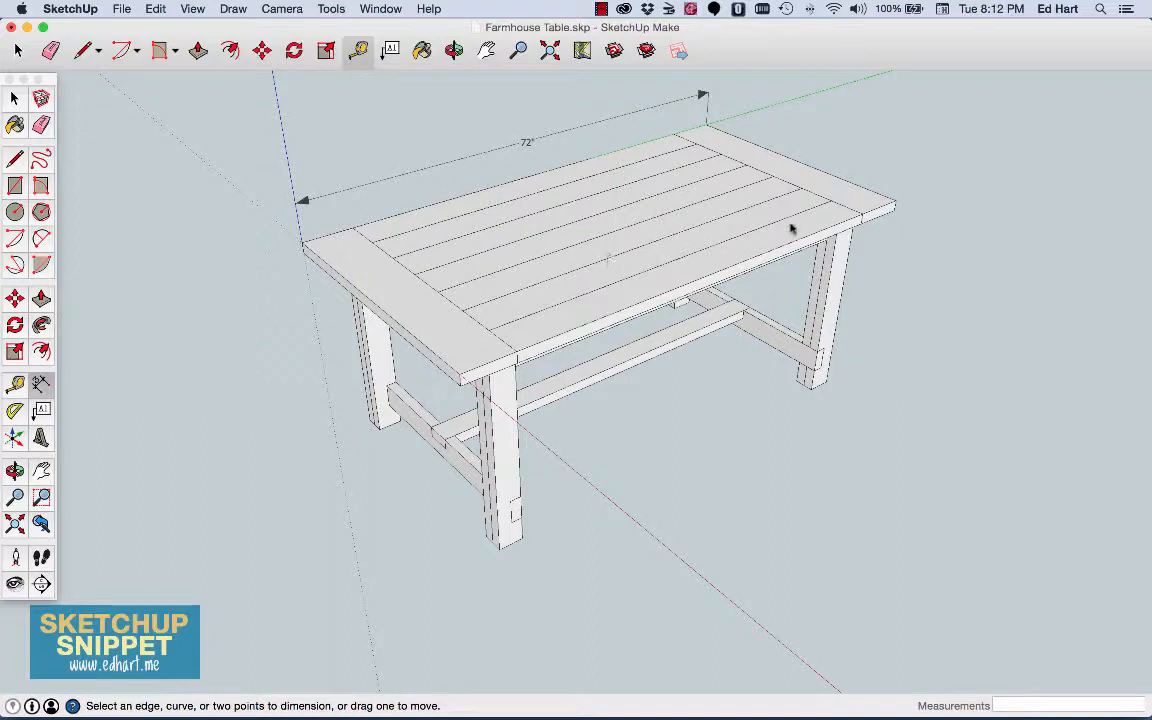
- Add a linear dimension across the tabletop's far short end, aligned with the end of the length dimension
left_click(897, 204)
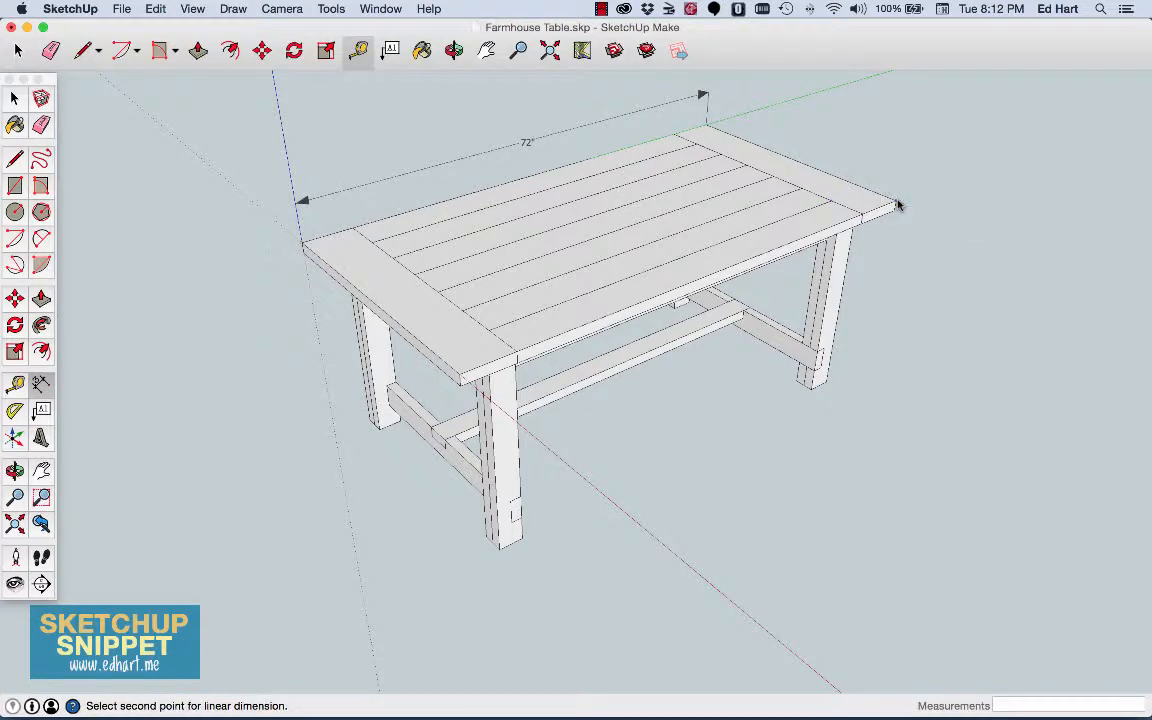
left_click(706, 120)
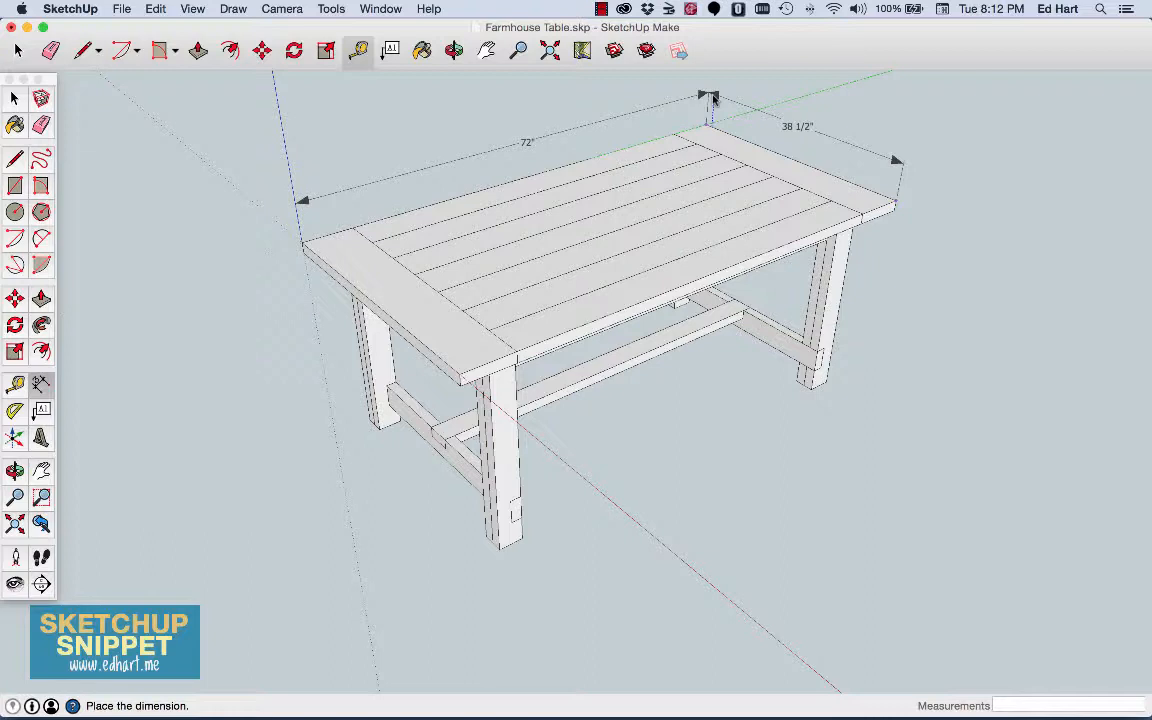
left_click(712, 97)
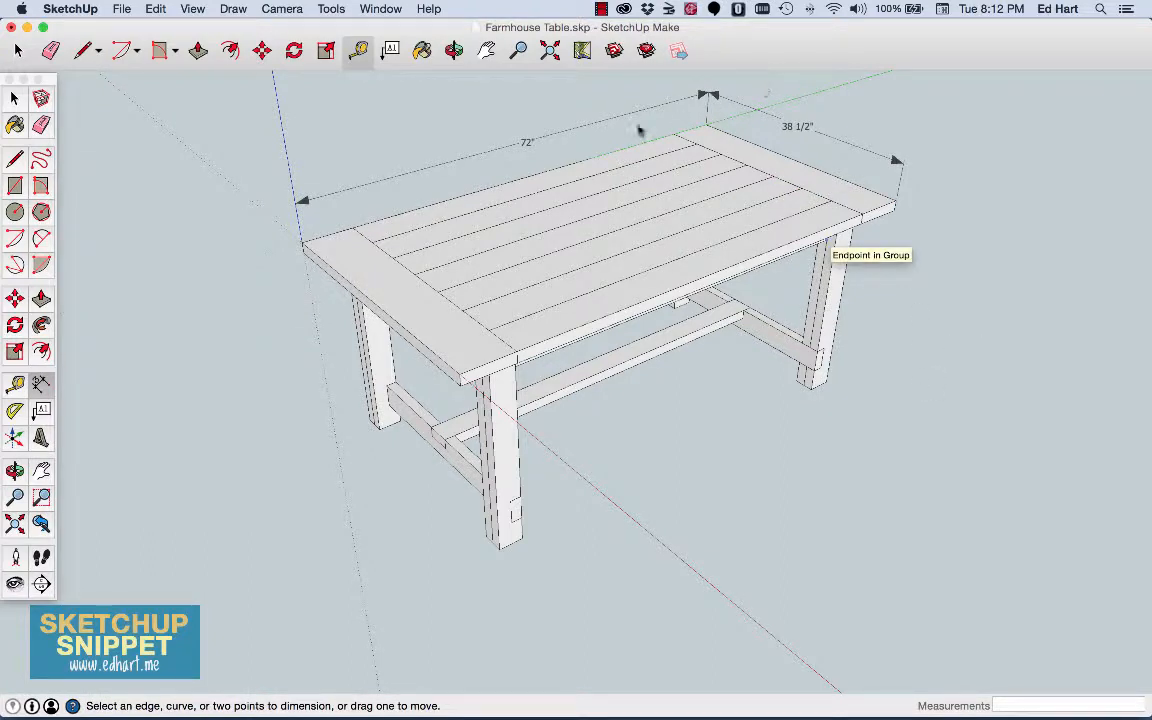
left_click(486, 49)
left_click_drag(558, 224, 527, 257)
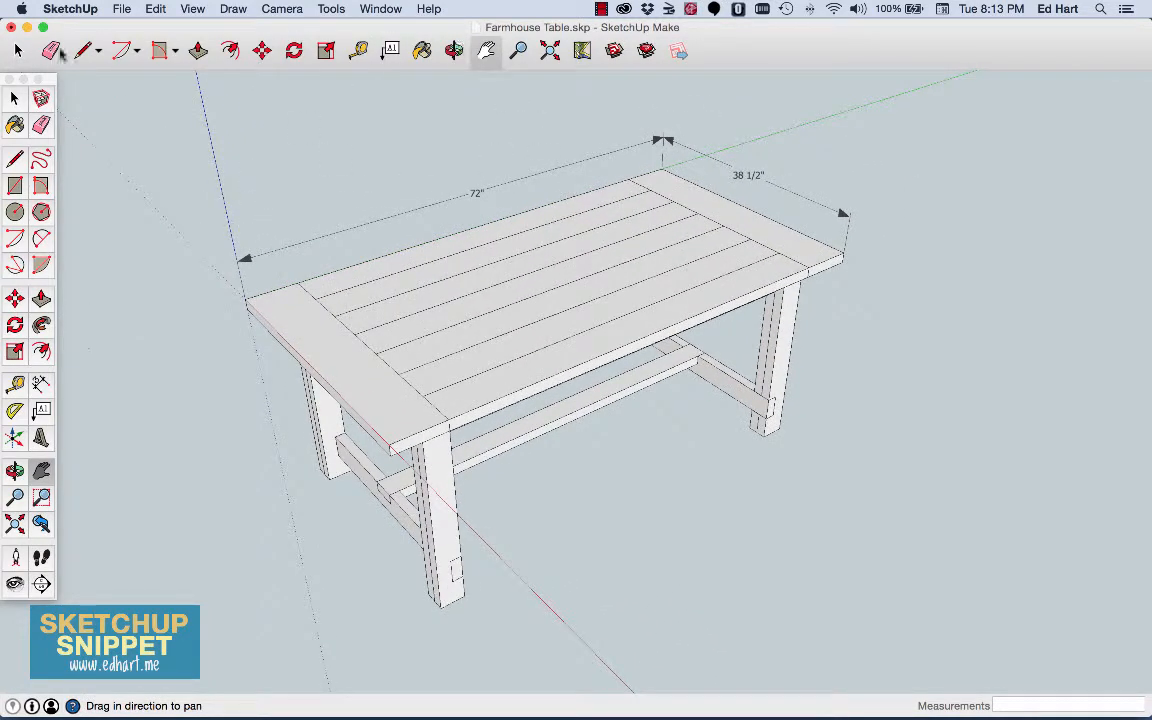
left_click(17, 47)
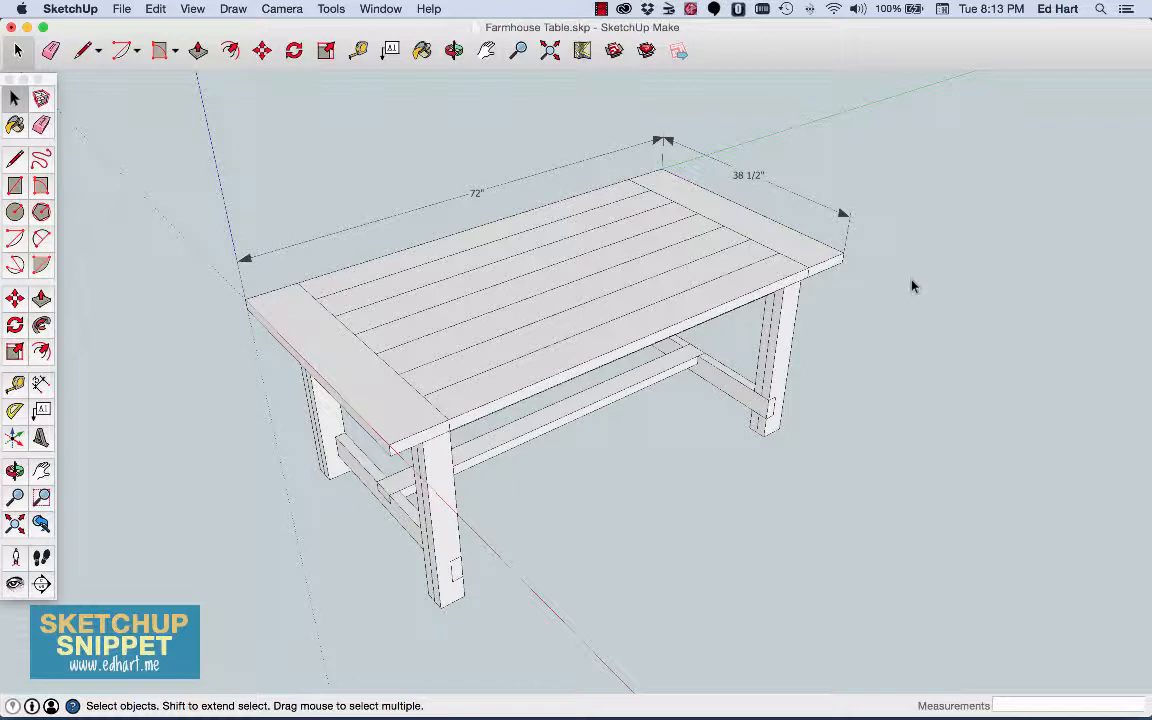
left_click(600, 9)
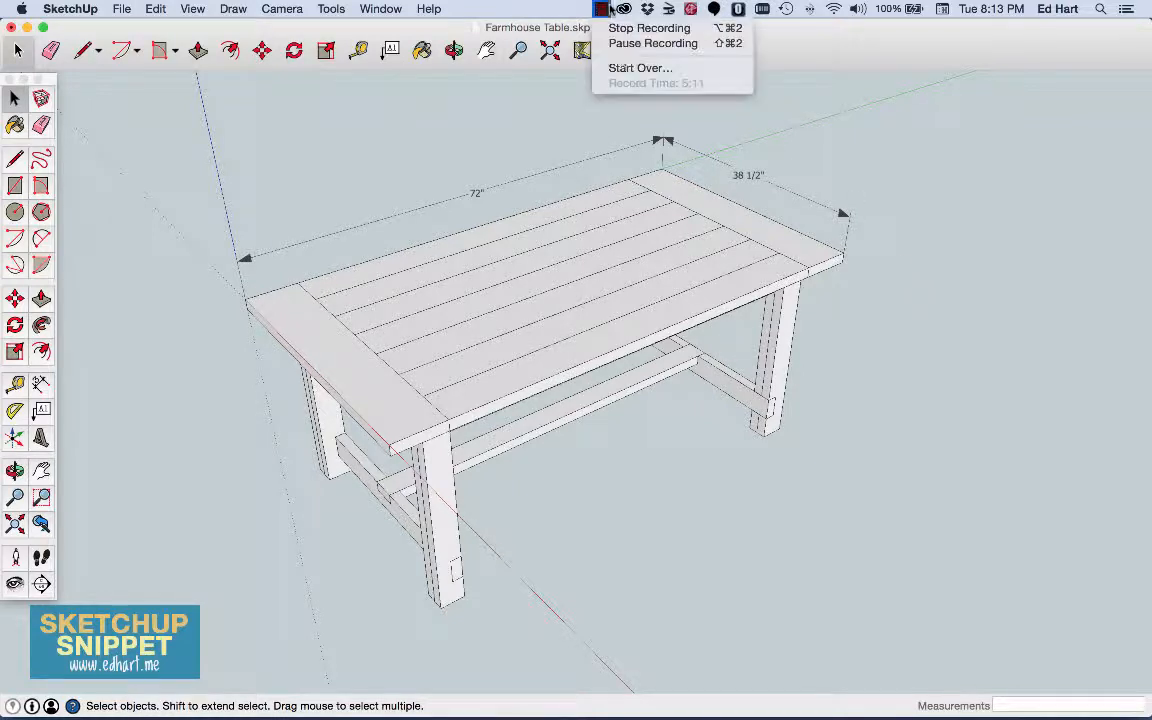